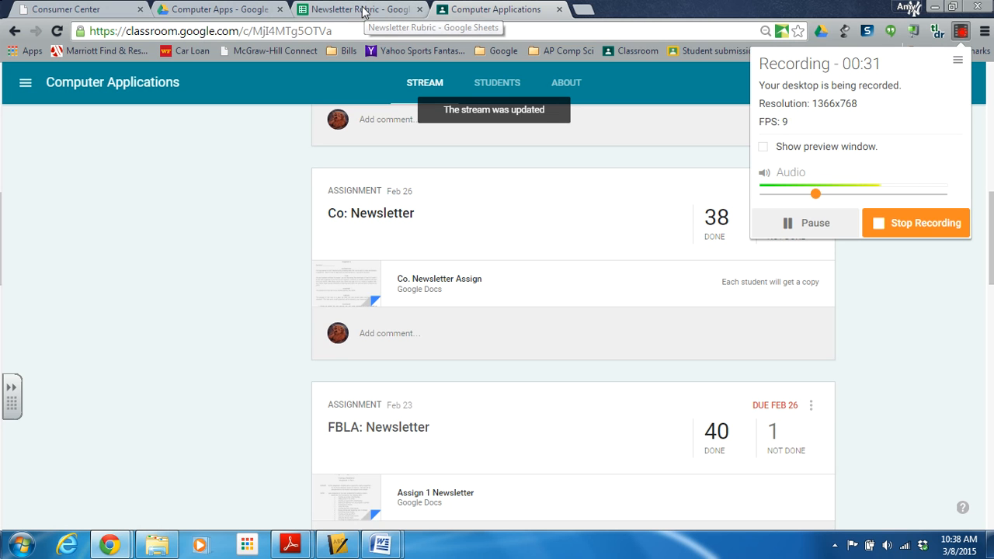
Open the Newsletter Rubric from the Rubrics folder inside Rubrics and Docto and review its scoring layout.
{"action": "left_click", "coordinate": [236, 8]}
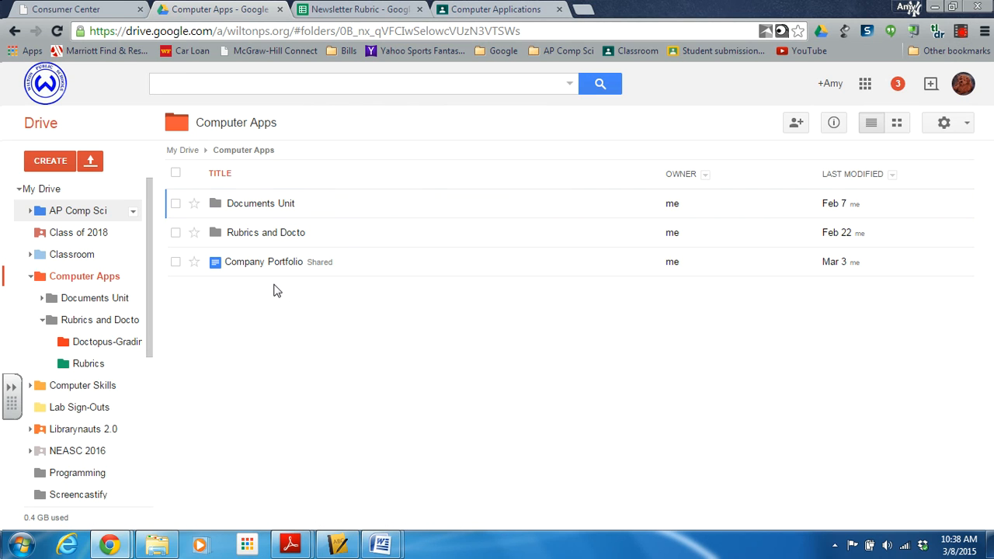
{"action": "left_click", "coordinate": [288, 234]}
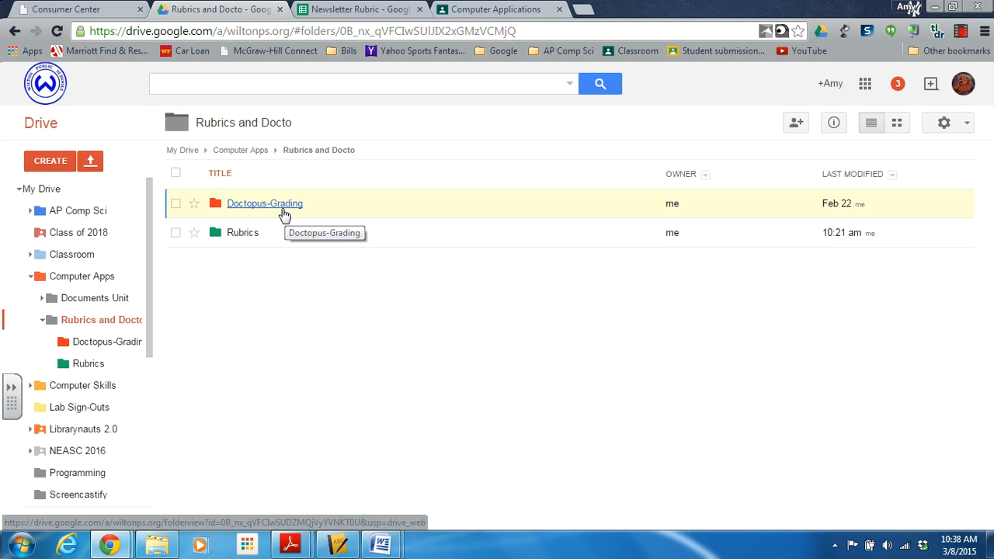
{"action": "left_click", "coordinate": [237, 237]}
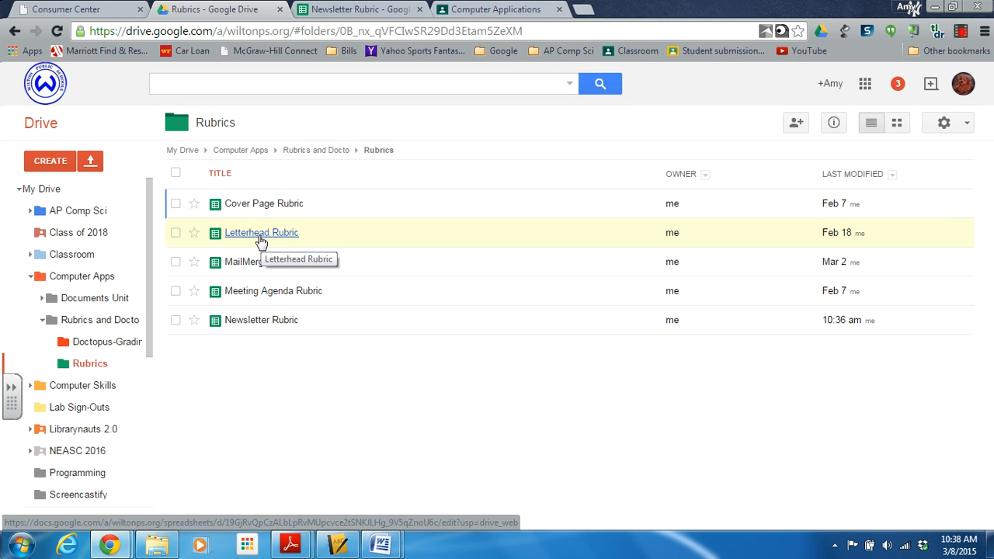
{"action": "left_click", "coordinate": [281, 327]}
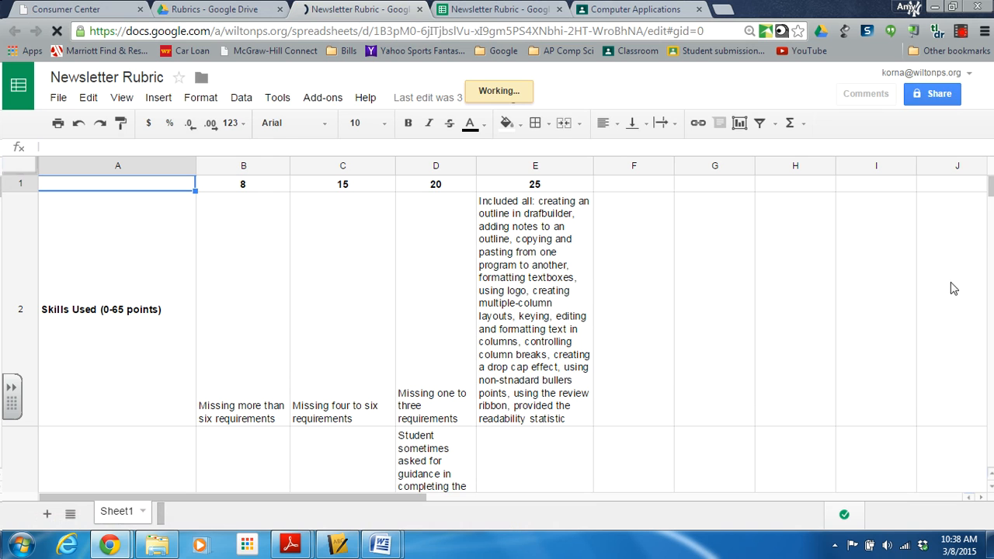
{"action": "left_click_drag", "start_coordinate": [991, 194], "coordinate": [991, 189]}
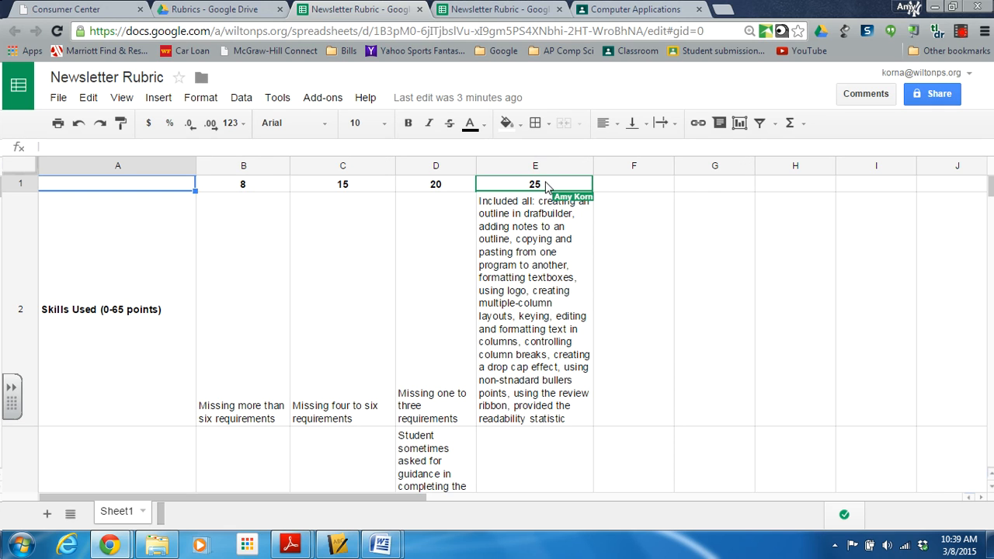
Create a new spreadsheet in the Doctopus-Grading folder of Google Drive.
{"action": "left_click", "coordinate": [241, 8]}
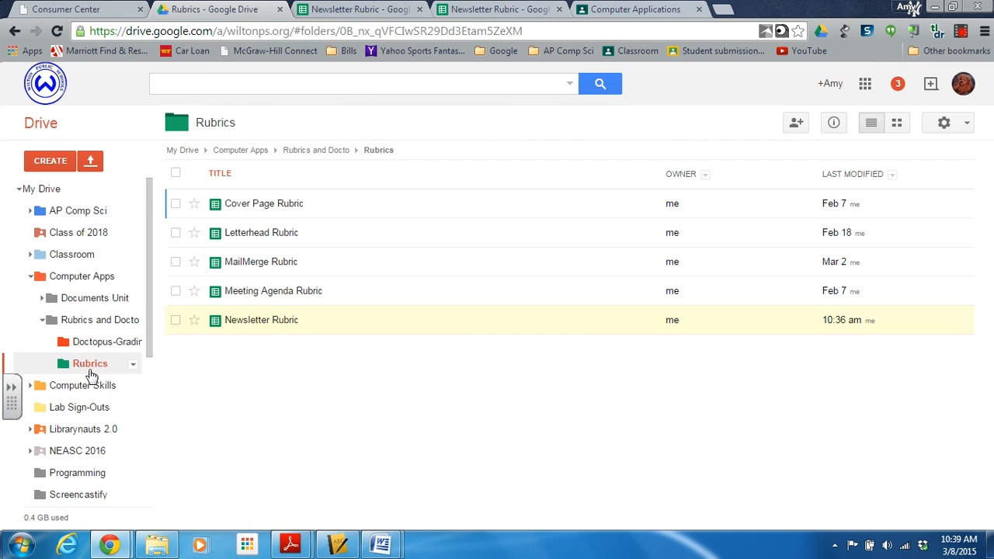
{"action": "left_click", "coordinate": [109, 347]}
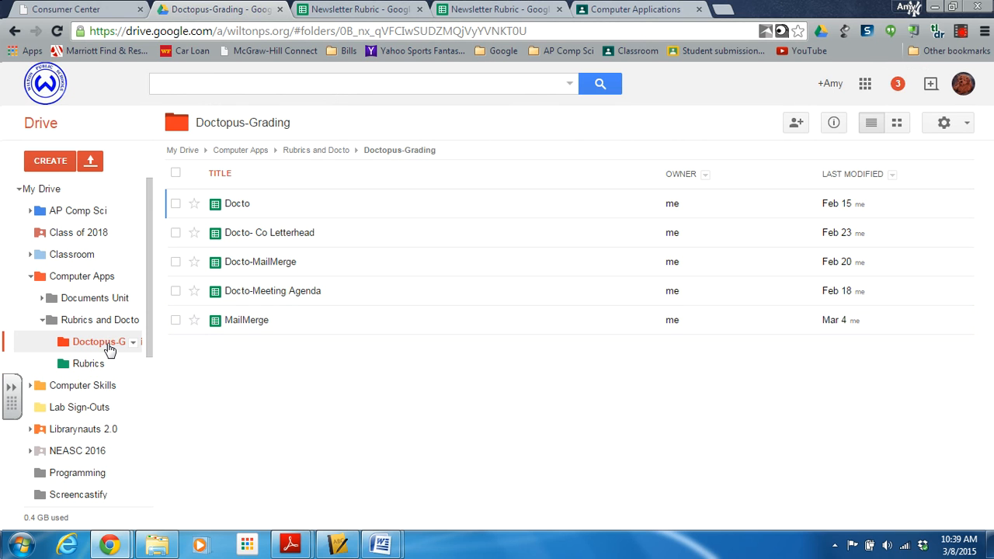
{"action": "left_click", "coordinate": [48, 161]}
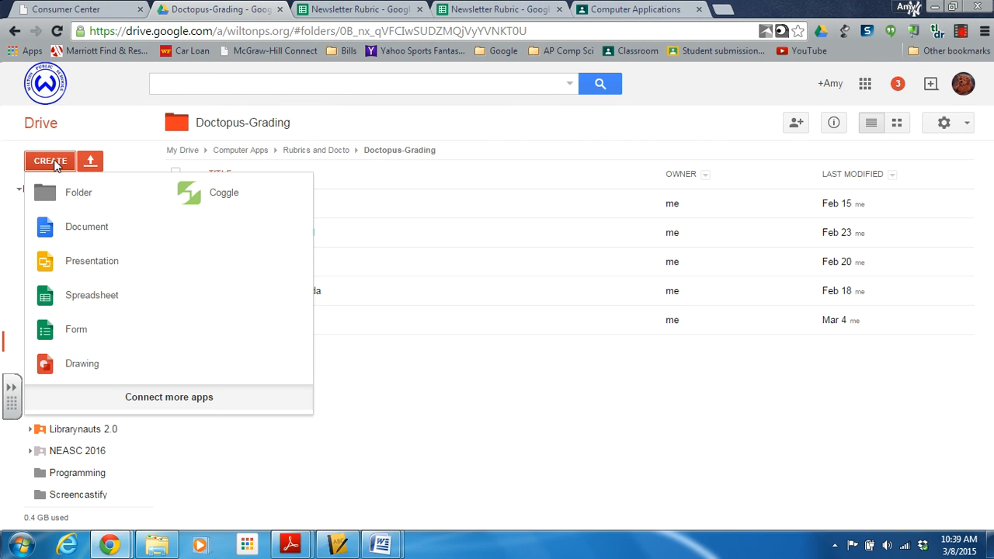
{"action": "left_click", "coordinate": [38, 308]}
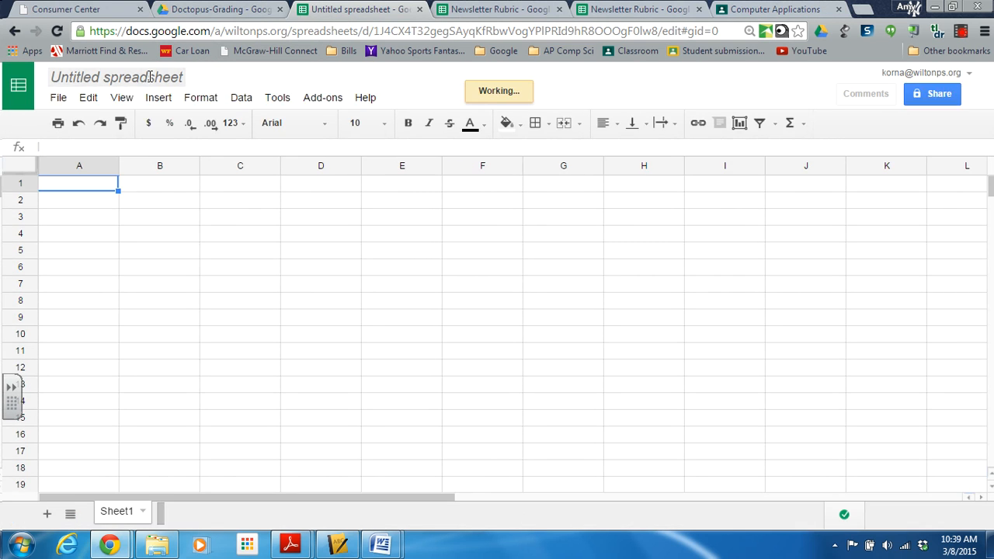
Rename the untitled spreadsheet as Docto Newsletter.
{"action": "left_click", "coordinate": [150, 79]}
{"action": "key", "text": "BackSpace"}
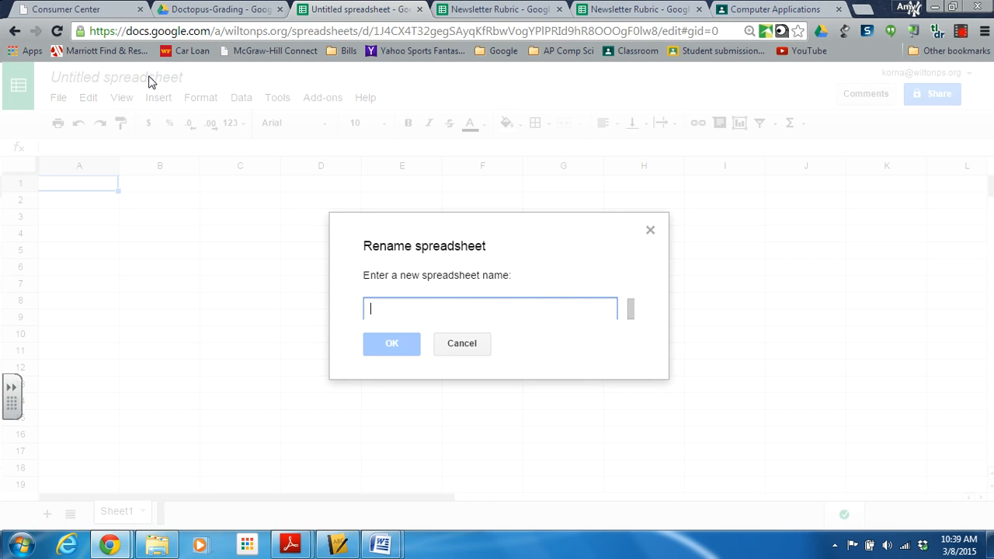
{"action": "type", "text": "Doc"}
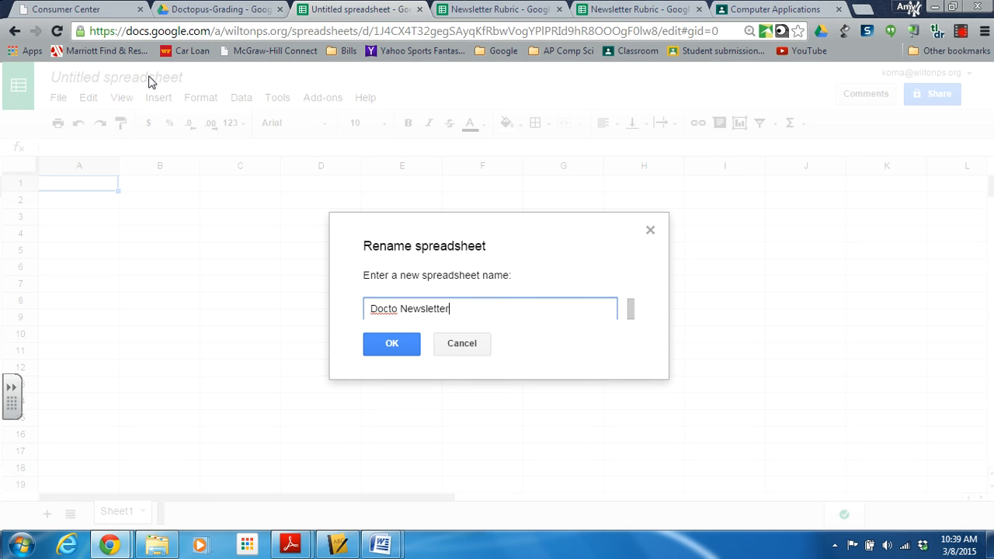
{"action": "type", "text": "to Newsletter"}
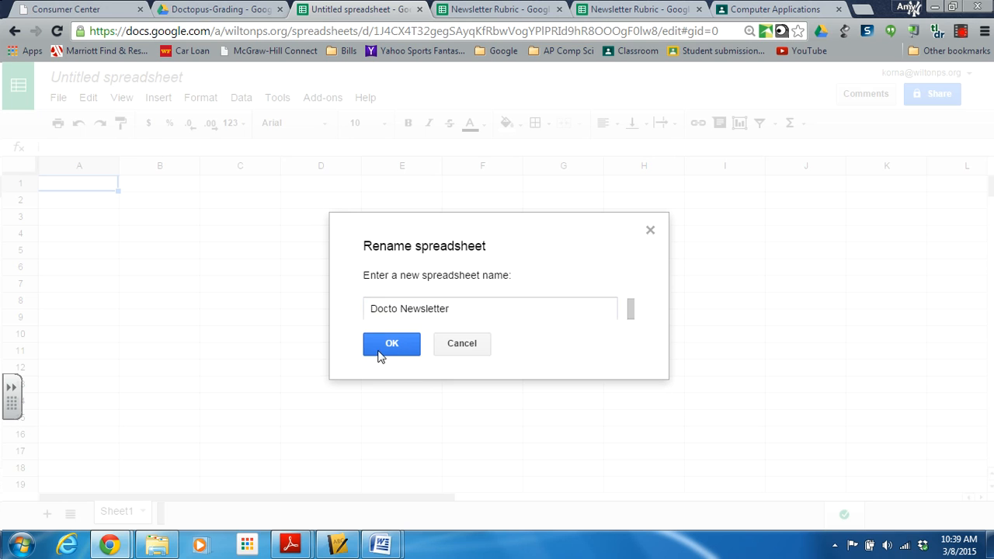
{"action": "left_click", "coordinate": [379, 353]}
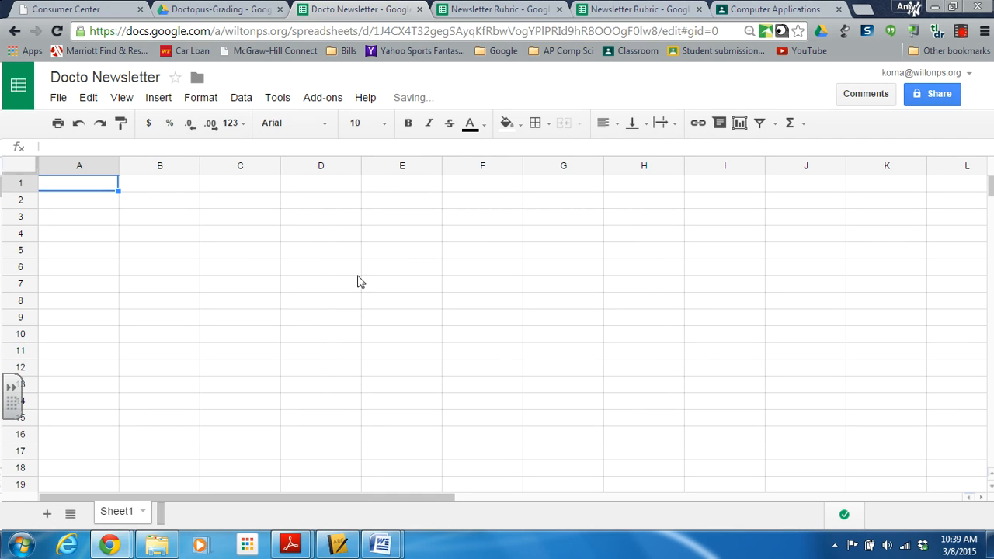
{"action": "left_click", "coordinate": [333, 103]}
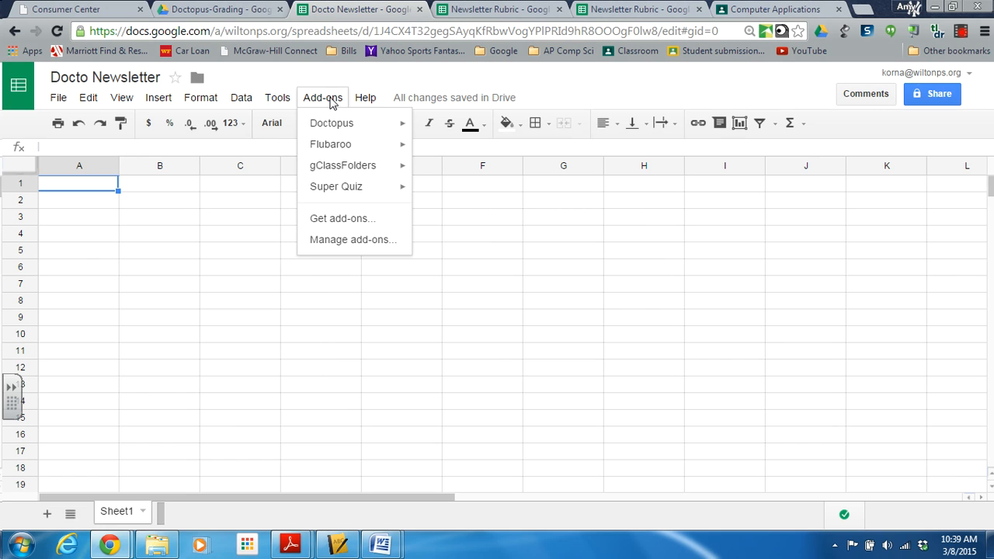
{"action": "left_click", "coordinate": [318, 221]}
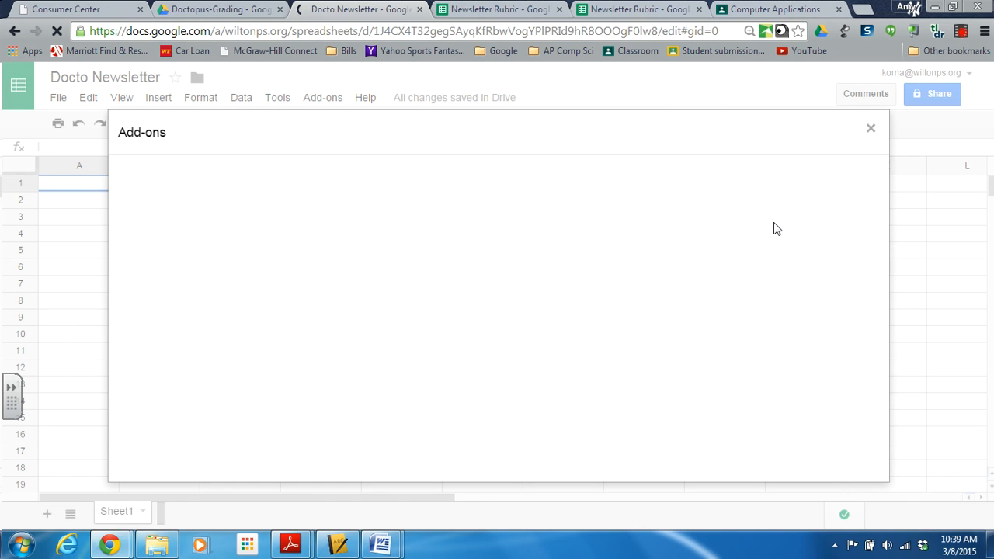
{"action": "left_click", "coordinate": [870, 130]}
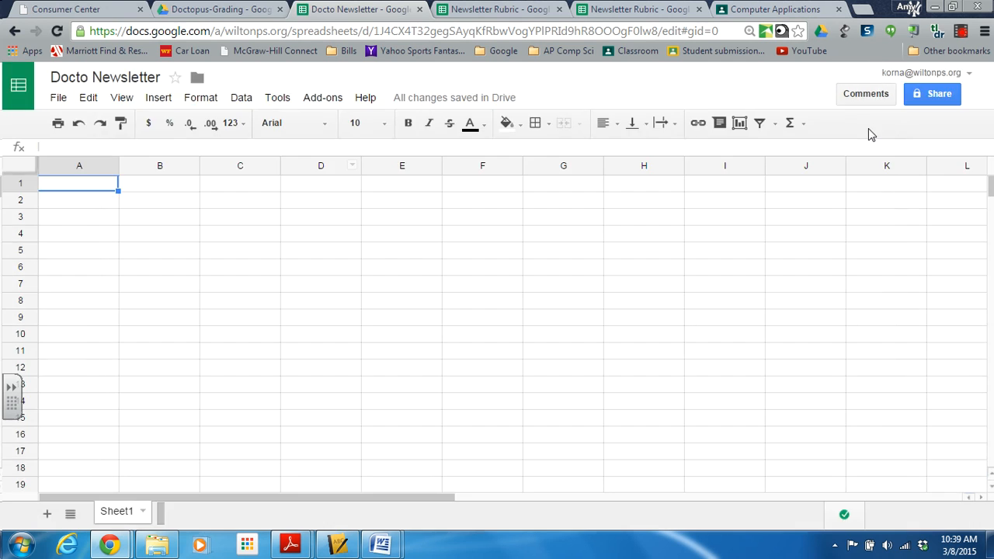
Launch the Doctopus add-on and choose Ingest Google CR assignment as the roster source.
{"action": "left_click", "coordinate": [331, 101]}
{"action": "mouse_move", "coordinate": [333, 125]}
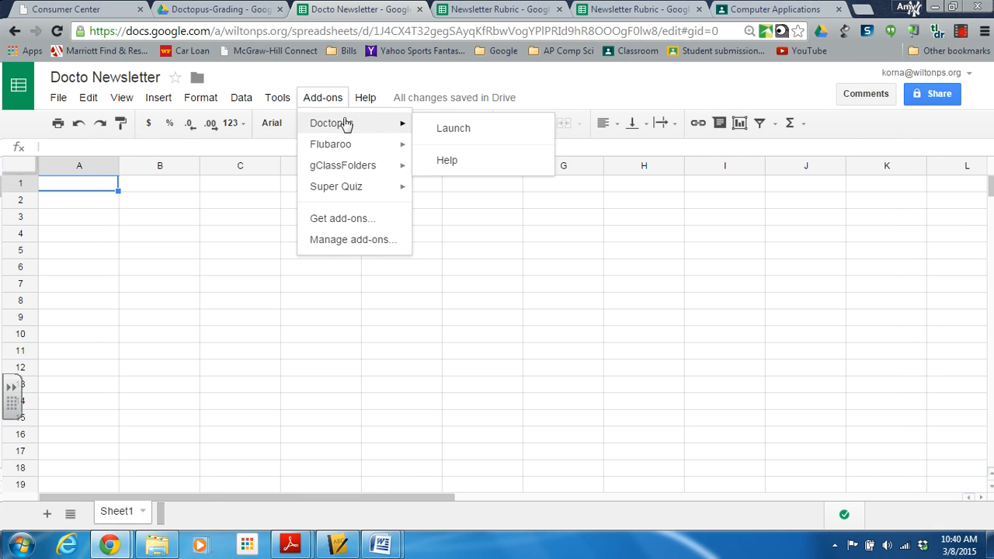
{"action": "left_click", "coordinate": [451, 128]}
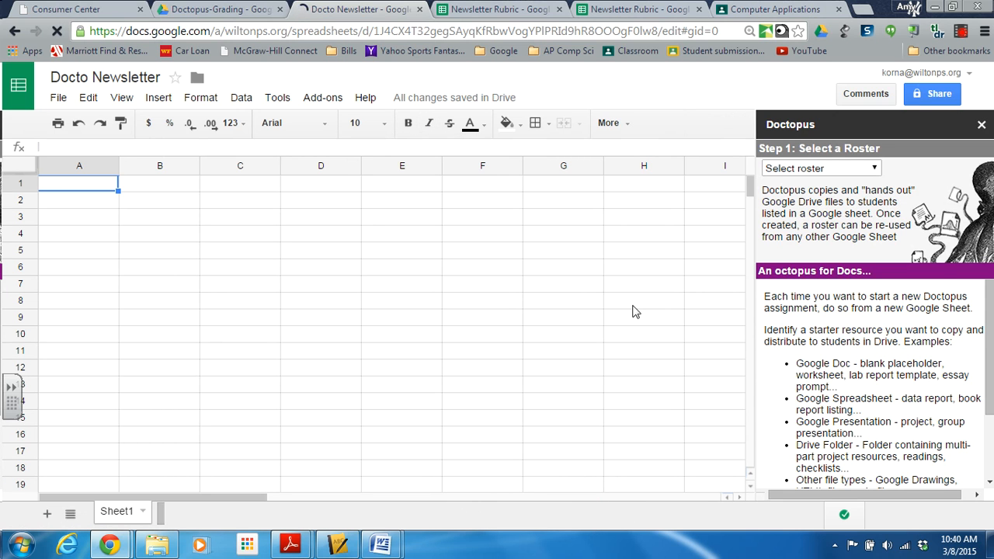
{"action": "left_click", "coordinate": [869, 172]}
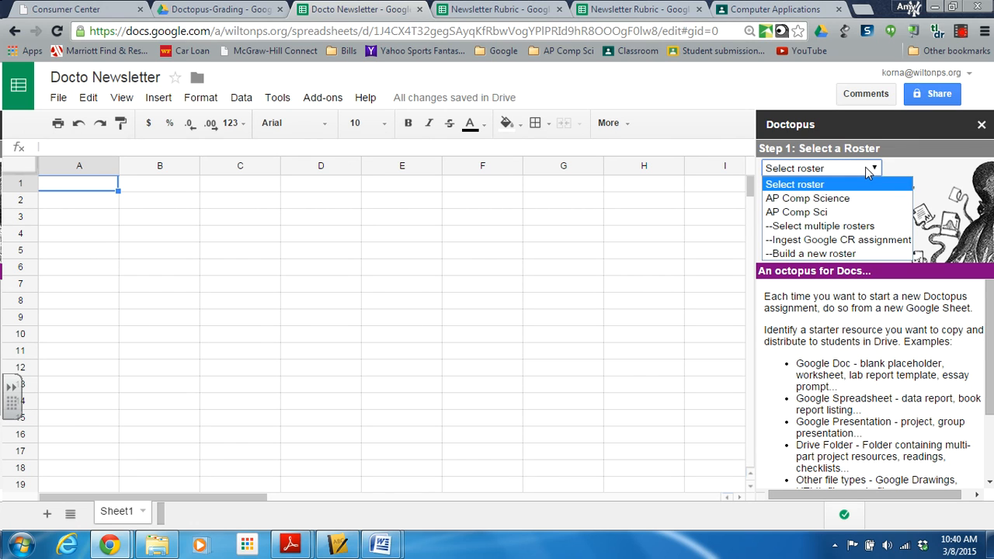
{"action": "left_click", "coordinate": [853, 241]}
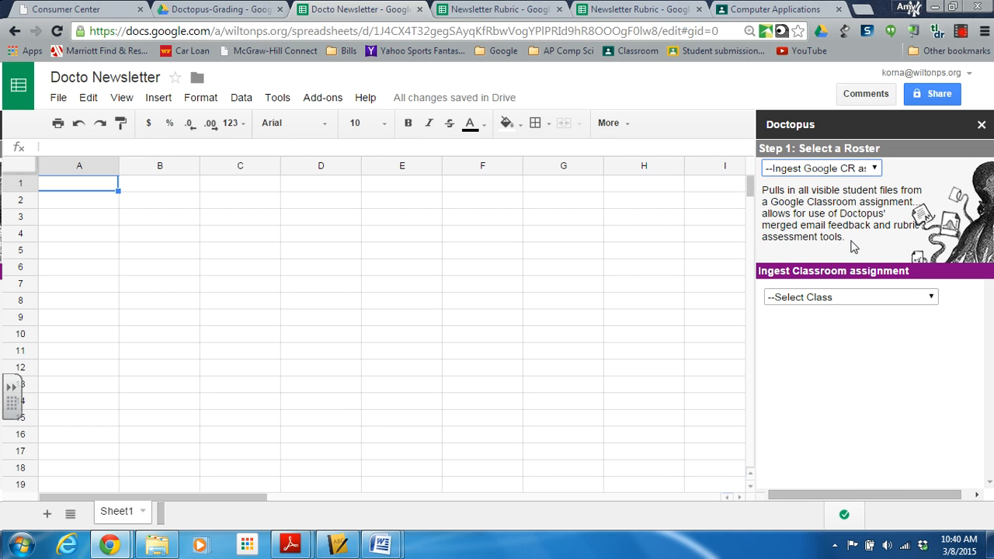
Ingest the Co: Newsletter assignment from the Computer Applications class, limited to files that are turned in.
{"action": "left_click", "coordinate": [870, 301]}
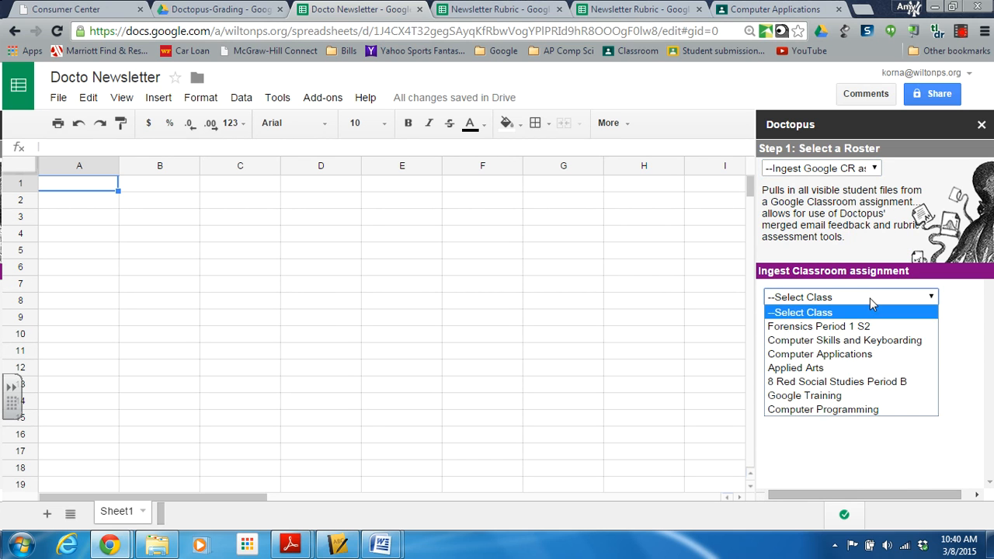
{"action": "left_click", "coordinate": [857, 356]}
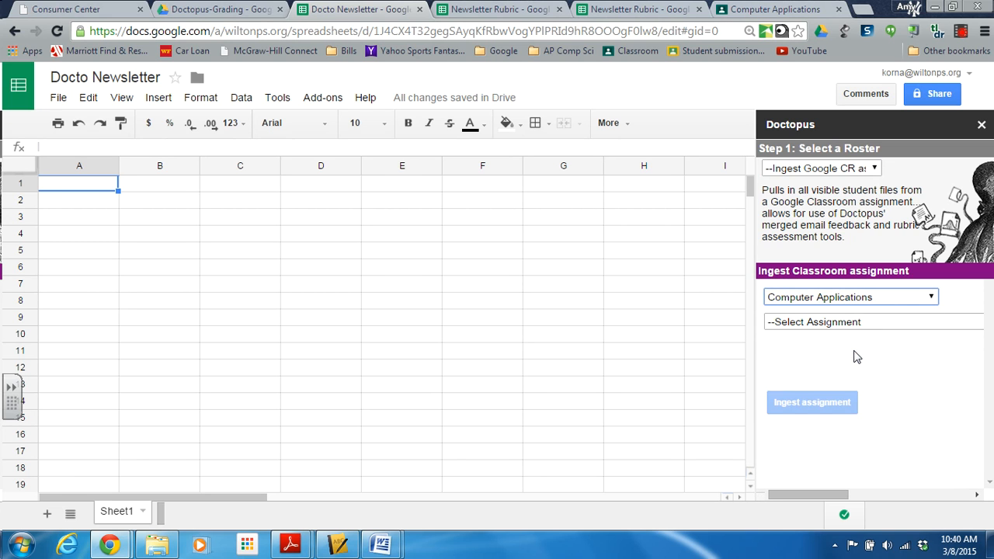
{"action": "left_click", "coordinate": [844, 323]}
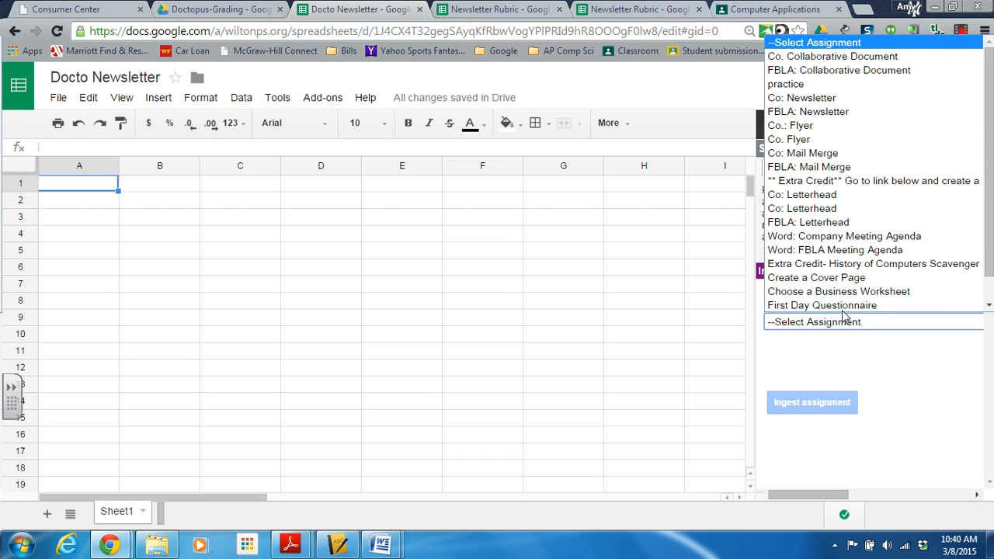
{"action": "left_click", "coordinate": [829, 99]}
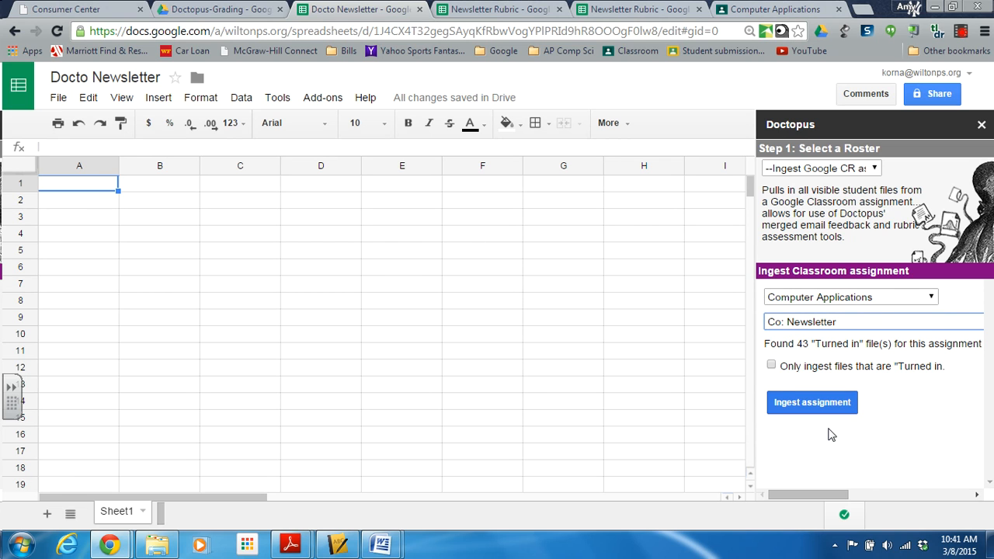
{"action": "left_click", "coordinate": [772, 365]}
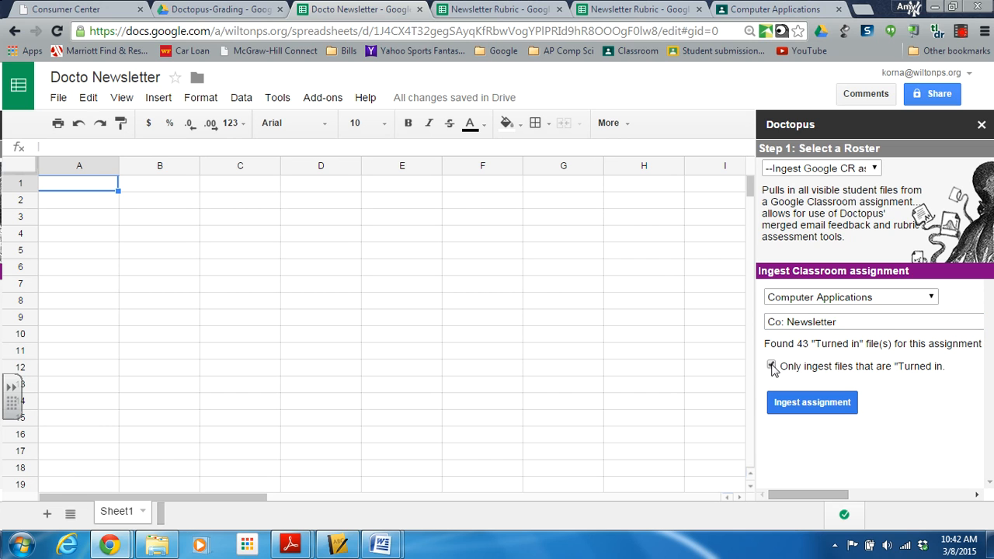
{"action": "left_click", "coordinate": [808, 404]}
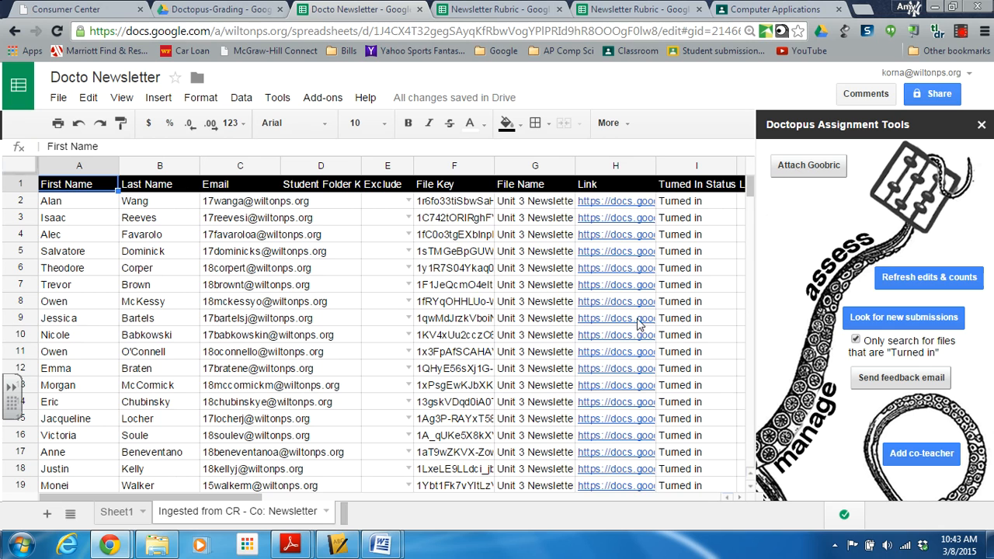
Inspect the first students' document link, Exclude option, turned-in status, file key and file name in the ingested roster.
{"action": "left_click", "coordinate": [607, 204]}
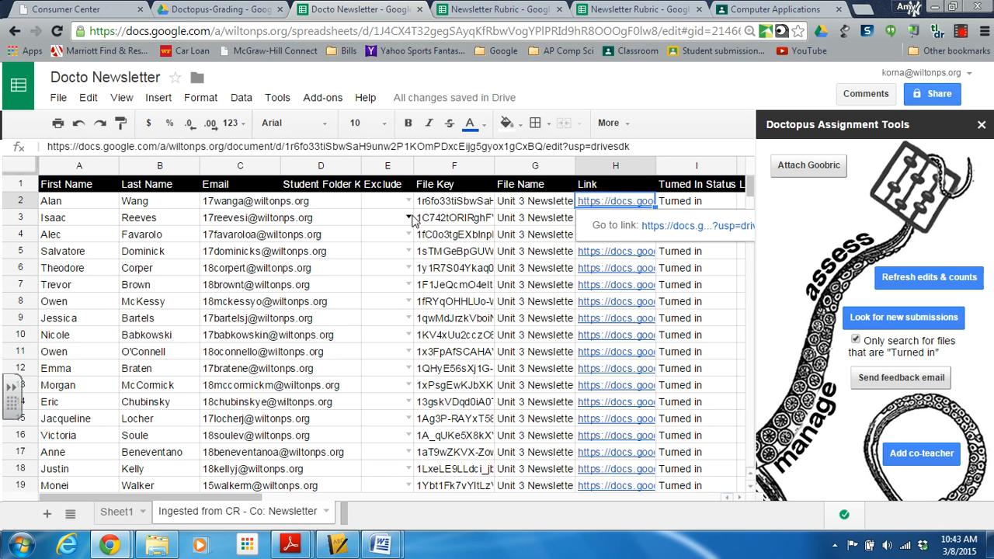
{"action": "left_click", "coordinate": [409, 218]}
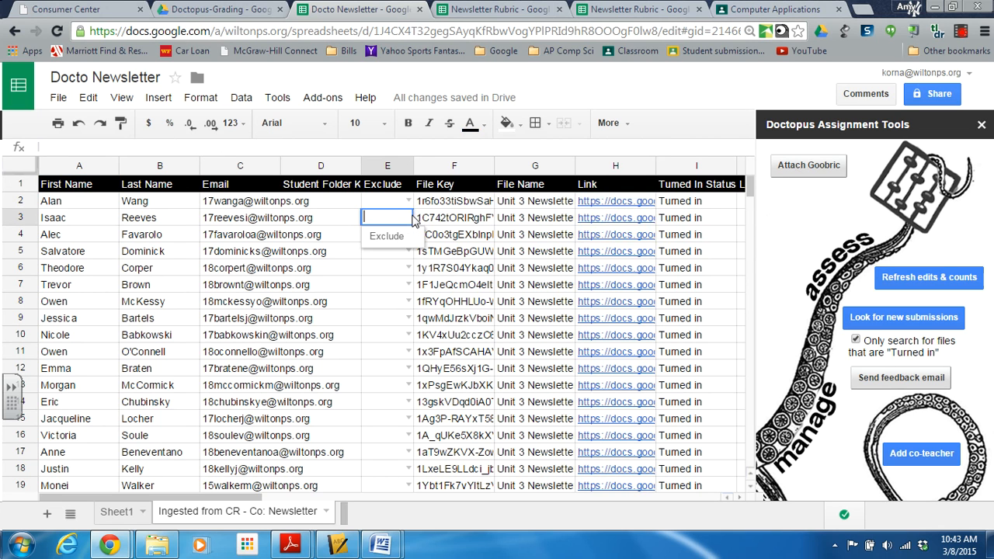
{"action": "left_click", "coordinate": [684, 203]}
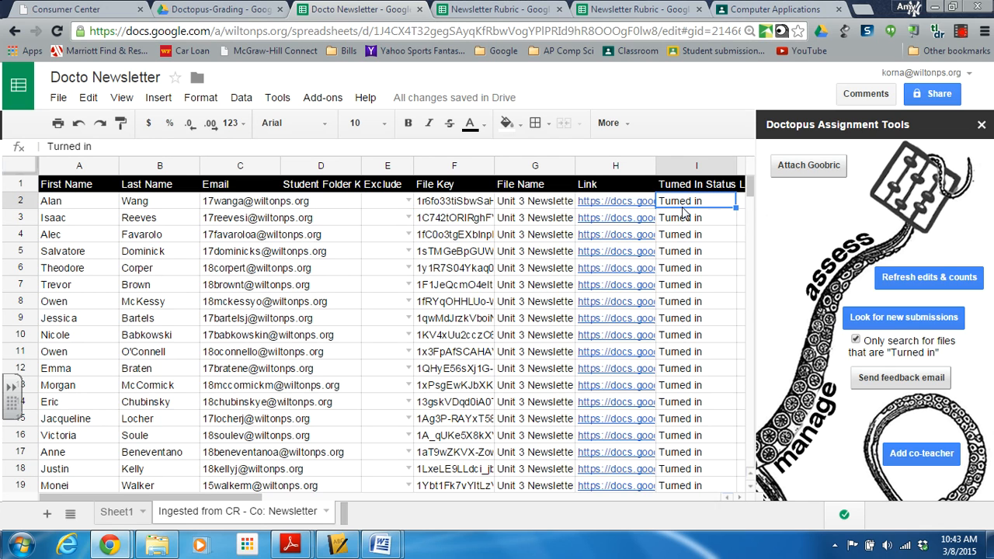
{"action": "left_click", "coordinate": [472, 201]}
{"action": "left_click", "coordinate": [544, 203]}
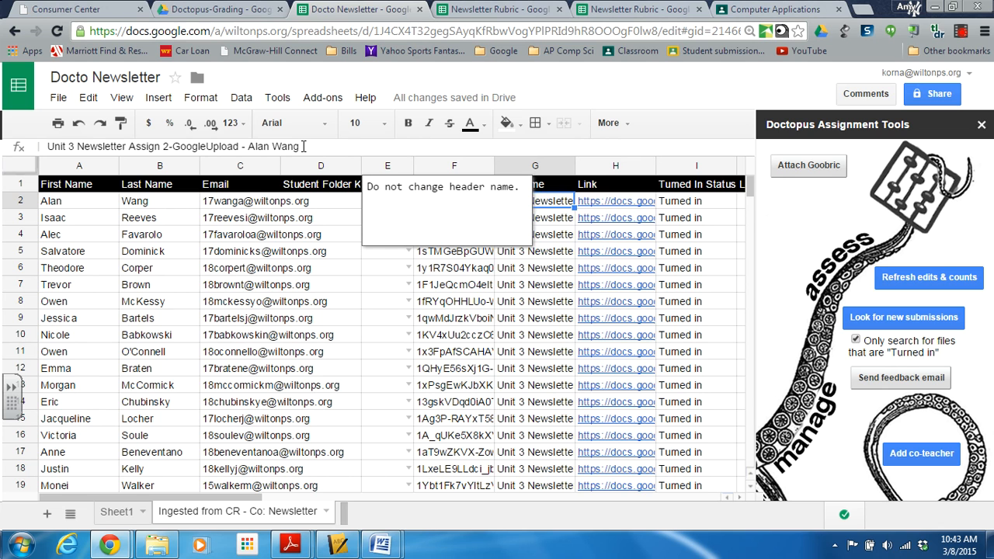
{"action": "mouse_move", "coordinate": [749, 186]}
{"action": "left_mouse_down"}
{"action": "mouse_move", "coordinate": [748, 196]}
{"action": "mouse_move", "coordinate": [747, 186]}
{"action": "left_mouse_up"}
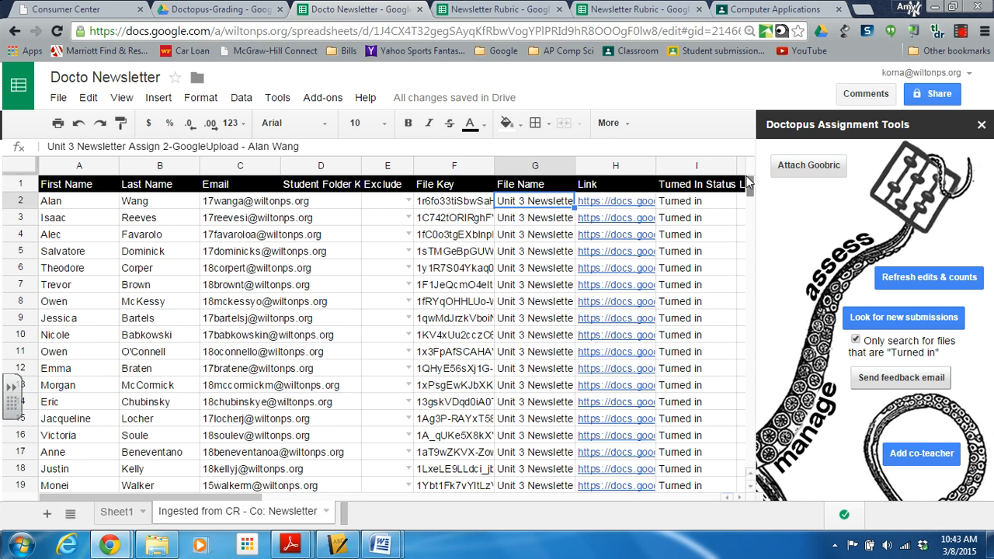
Attach a Goobric to the ingested assignment, using the Newsletter Rubric spreadsheet as its rubric.
{"action": "left_click", "coordinate": [809, 166]}
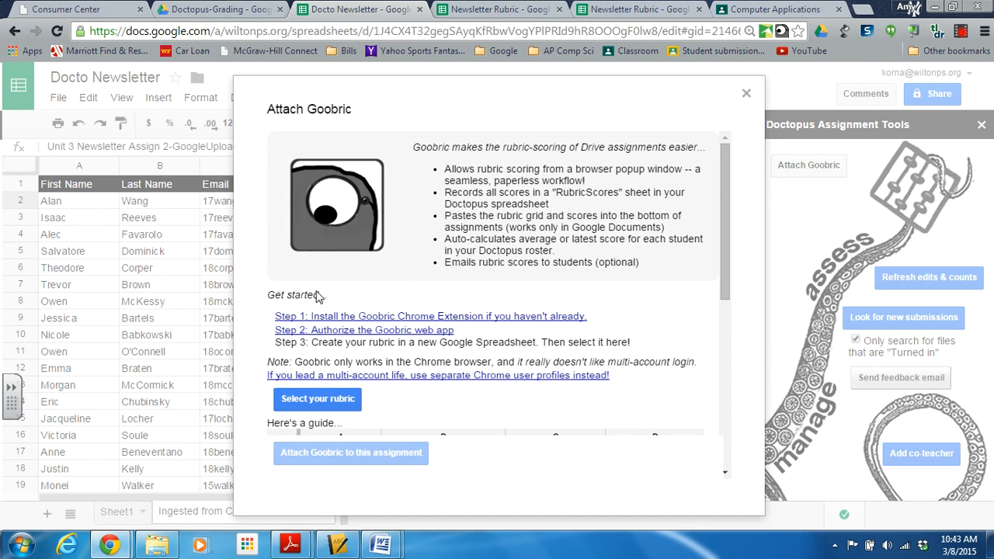
{"action": "left_click_drag", "start_coordinate": [722, 246], "coordinate": [714, 292]}
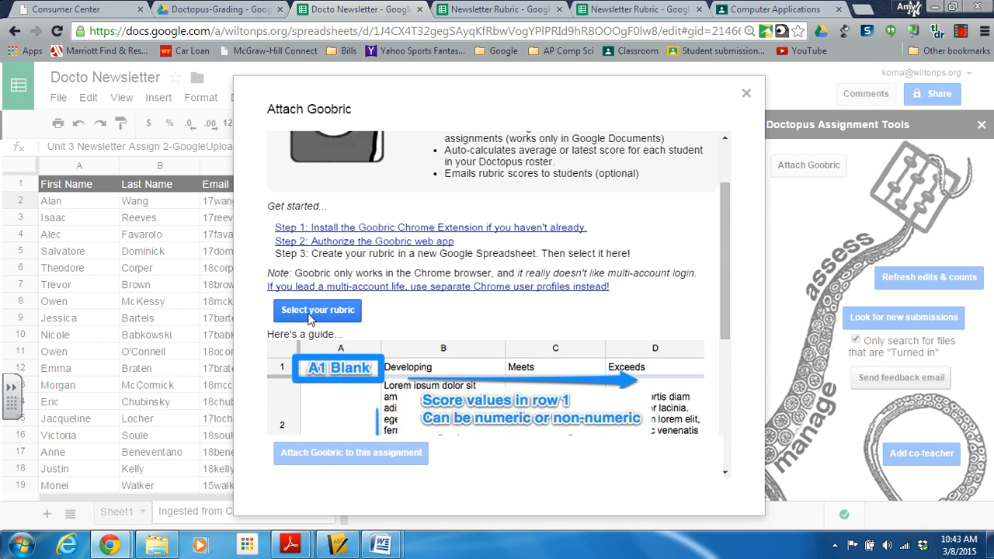
{"action": "left_click_drag", "start_coordinate": [719, 247], "coordinate": [717, 334]}
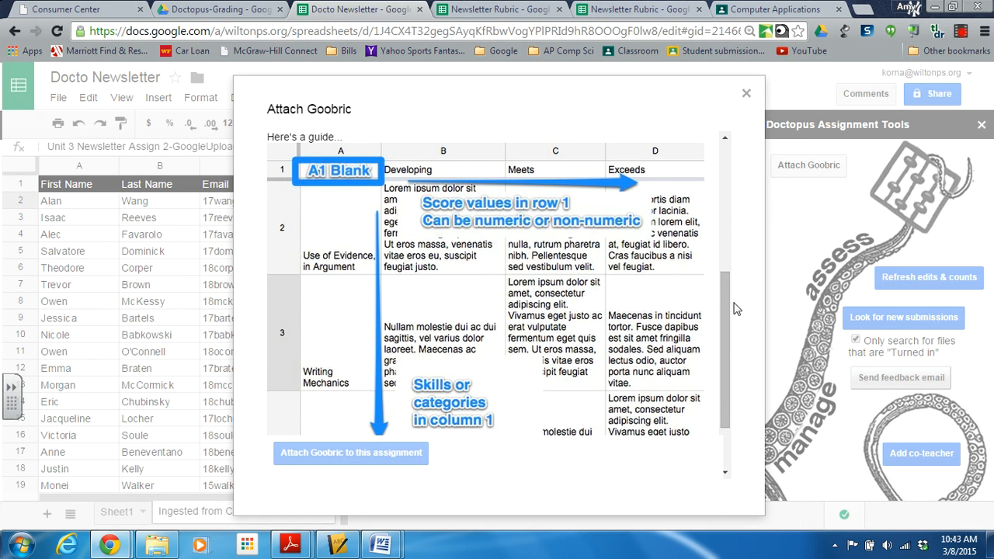
{"action": "left_click_drag", "start_coordinate": [718, 306], "coordinate": [718, 250]}
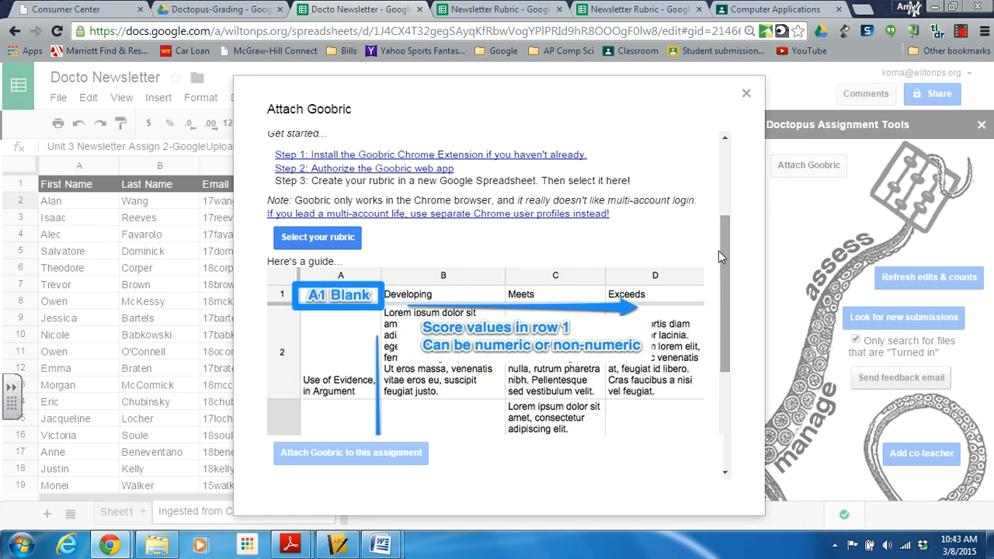
{"action": "left_click", "coordinate": [333, 238]}
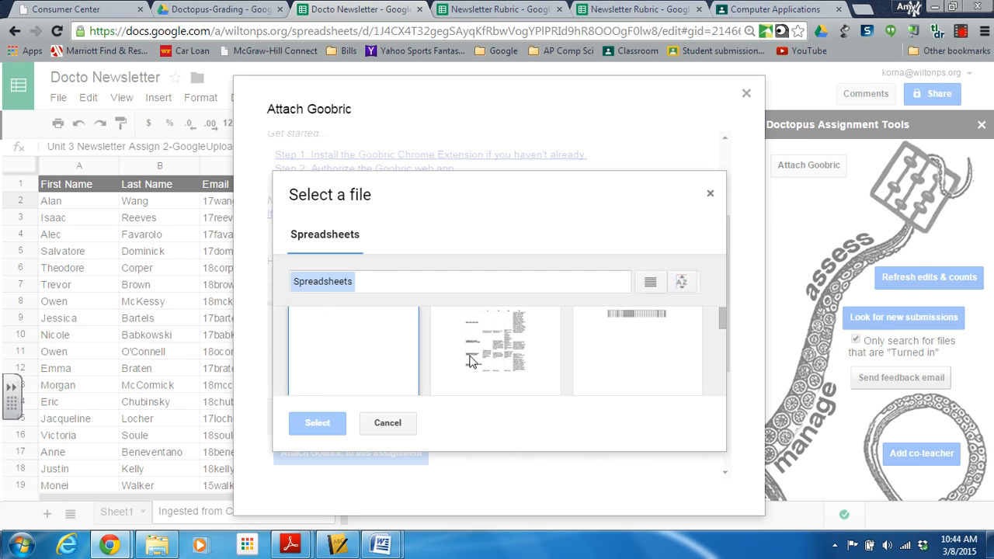
{"action": "mouse_move", "coordinate": [719, 315]}
{"action": "left_mouse_down"}
{"action": "mouse_move", "coordinate": [721, 307]}
{"action": "mouse_move", "coordinate": [720, 319]}
{"action": "left_mouse_up"}
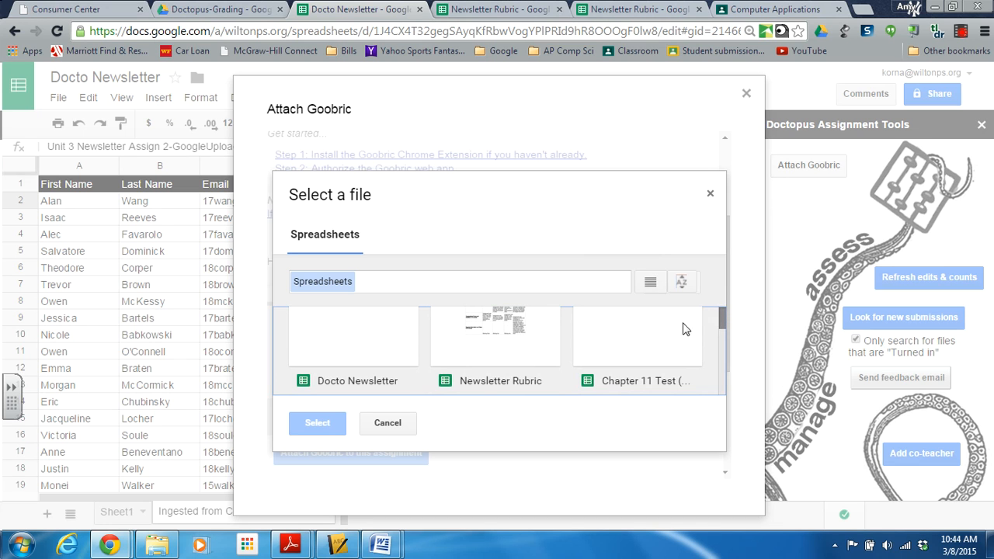
{"action": "left_click", "coordinate": [516, 352]}
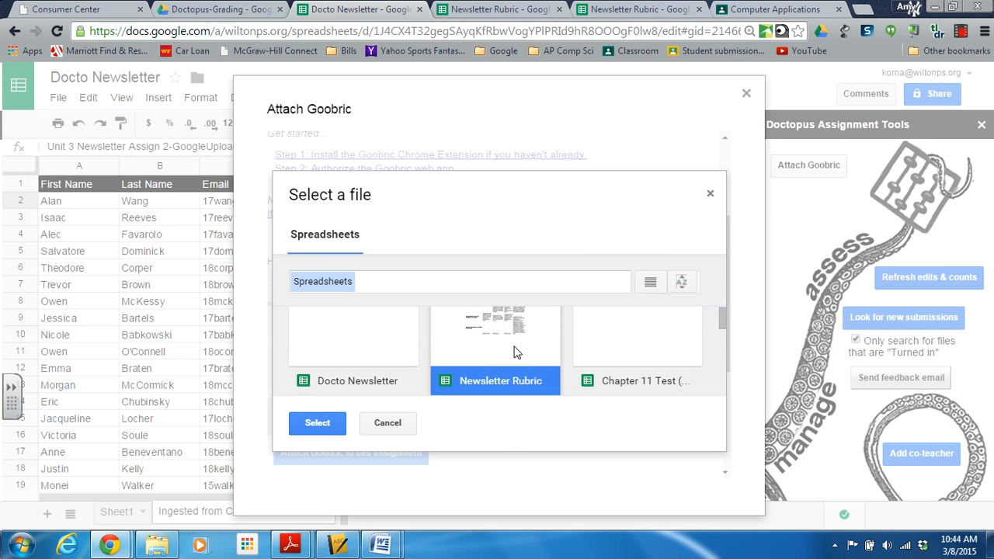
{"action": "left_click", "coordinate": [304, 427]}
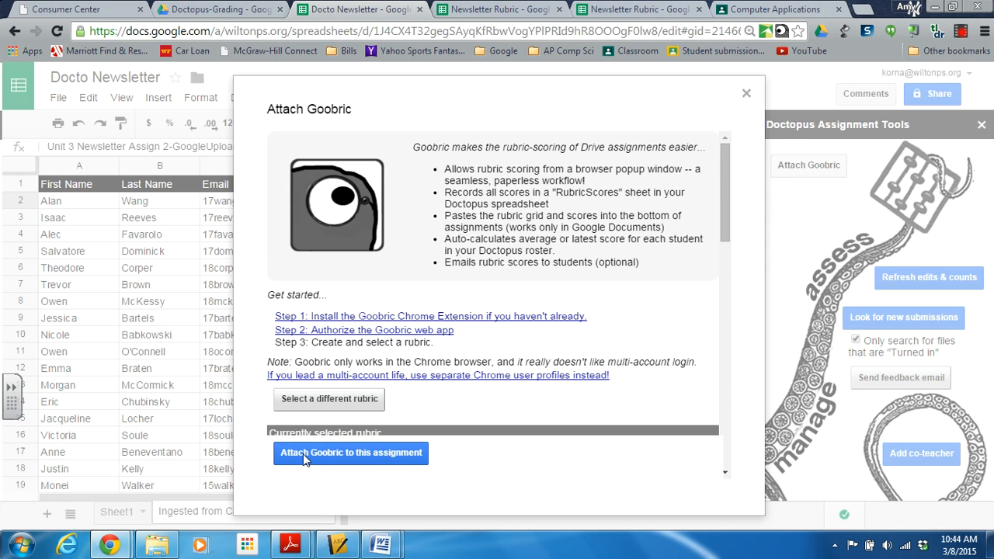
{"action": "left_click", "coordinate": [303, 454]}
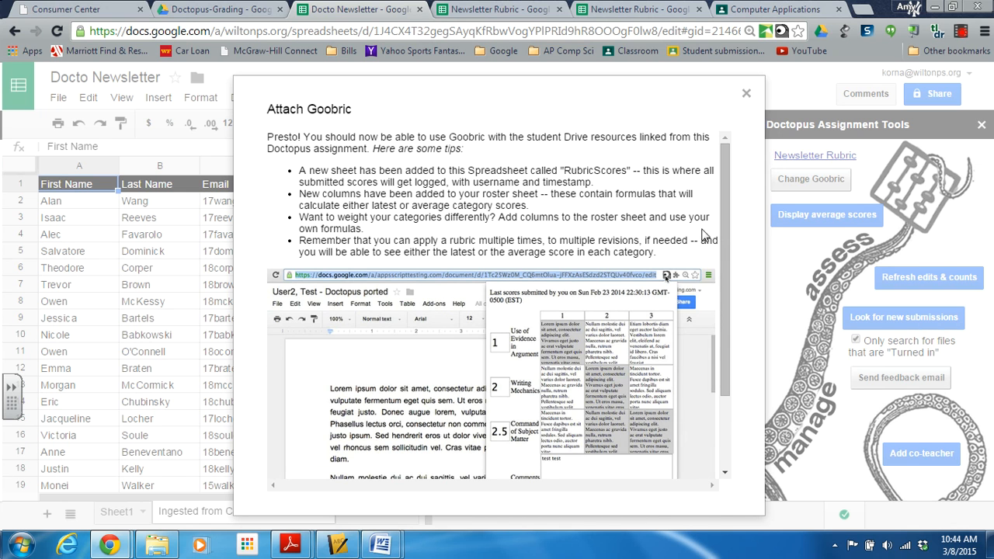
{"action": "left_click", "coordinate": [744, 94]}
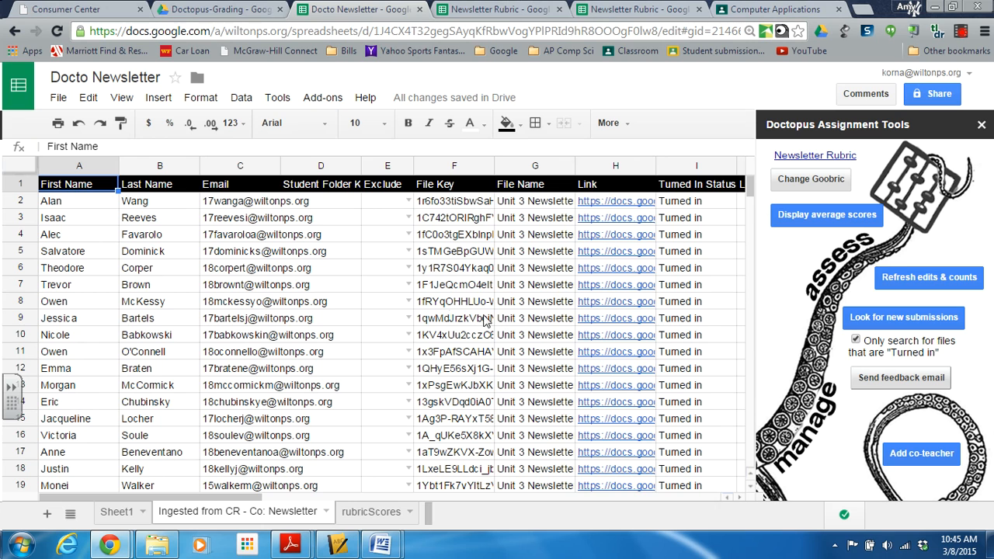
{"action": "left_click", "coordinate": [323, 97]}
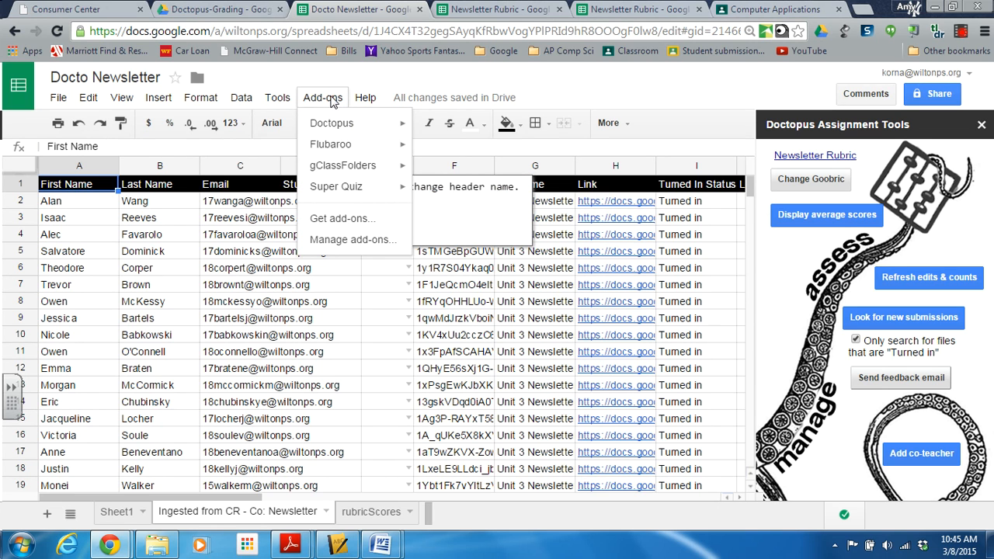
{"action": "mouse_move", "coordinate": [331, 129]}
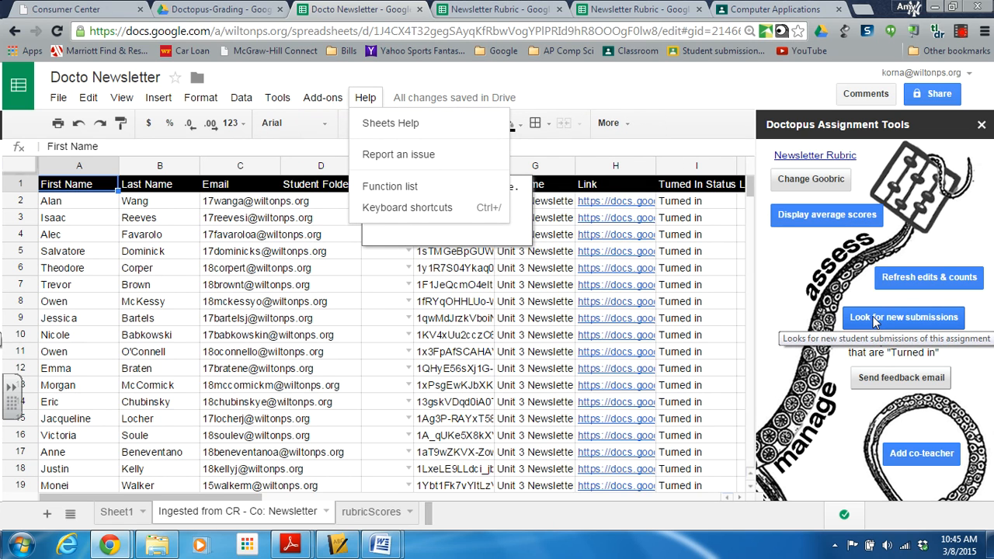
{"action": "left_click", "coordinate": [704, 286]}
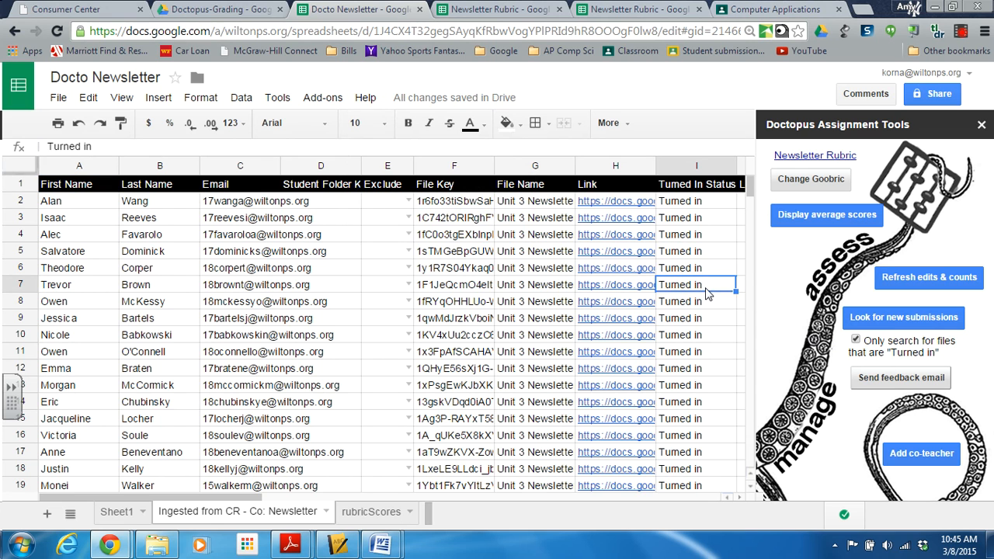
Open the first student's submitted document from the roster link and review the newsletter in it.
{"action": "left_click", "coordinate": [620, 205]}
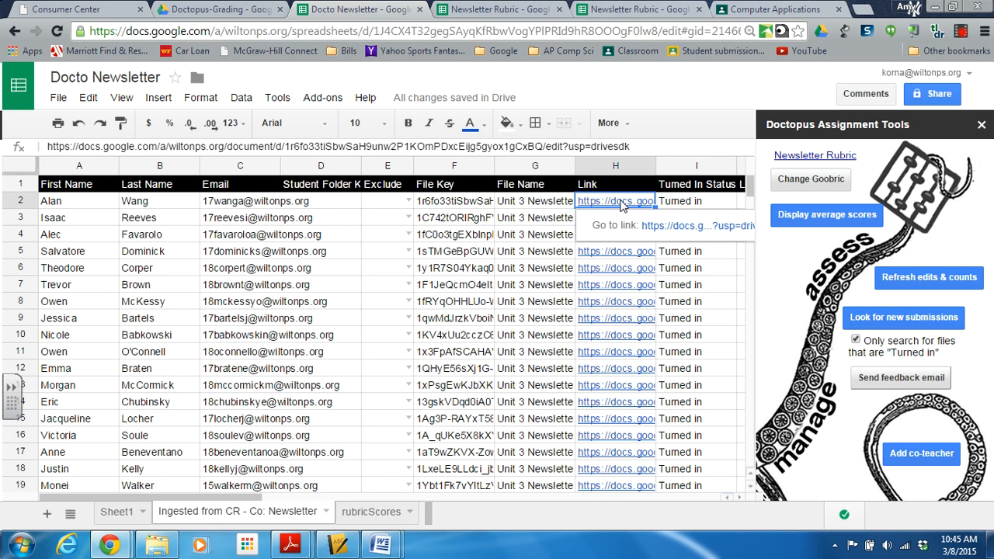
{"action": "left_click", "coordinate": [673, 226]}
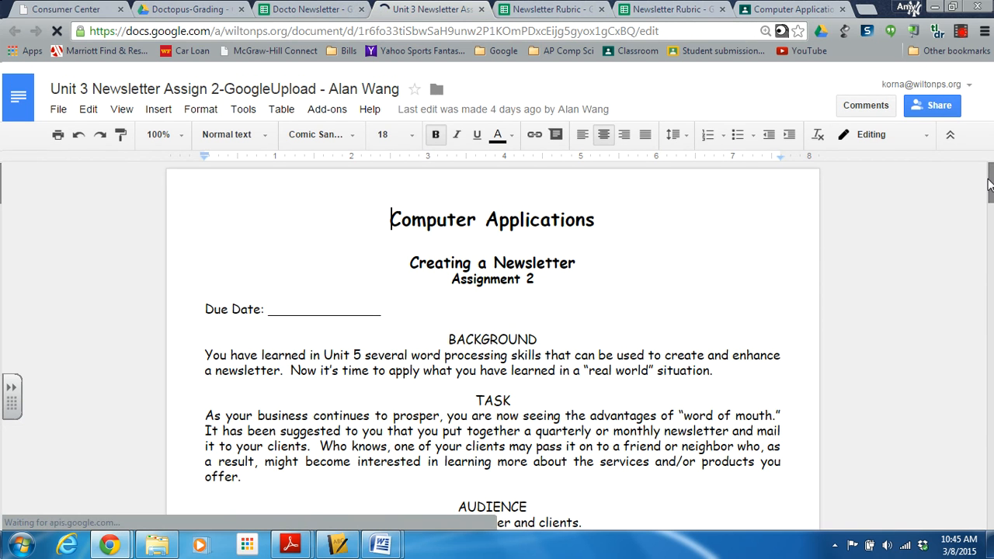
{"action": "scroll", "coordinate": [990, 194], "scroll_direction": "down", "scroll_amount": 1}
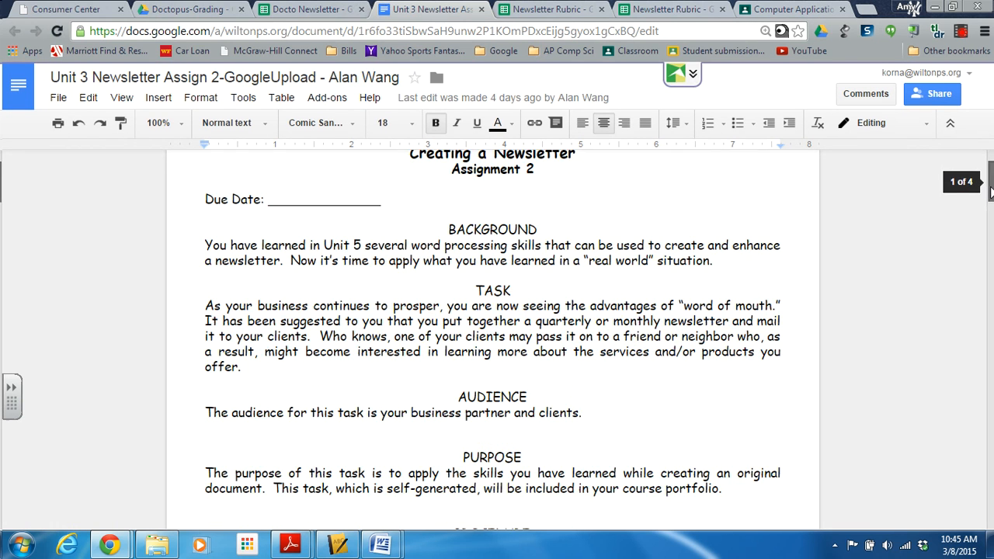
{"action": "left_click_drag", "start_coordinate": [990, 194], "coordinate": [976, 389]}
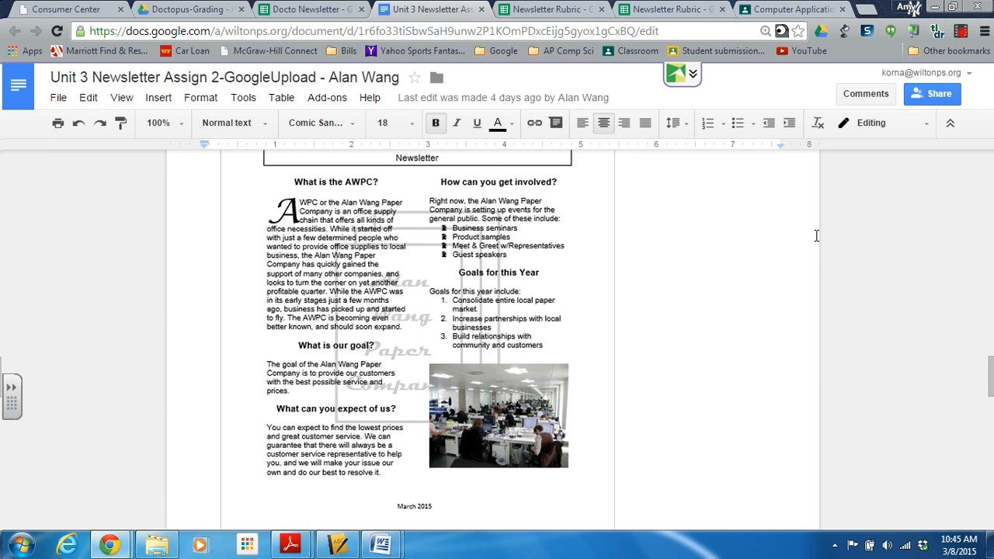
Launch the Goobric web app for the open document and try the 15-point level under Skills Used.
{"action": "left_click", "coordinate": [782, 31]}
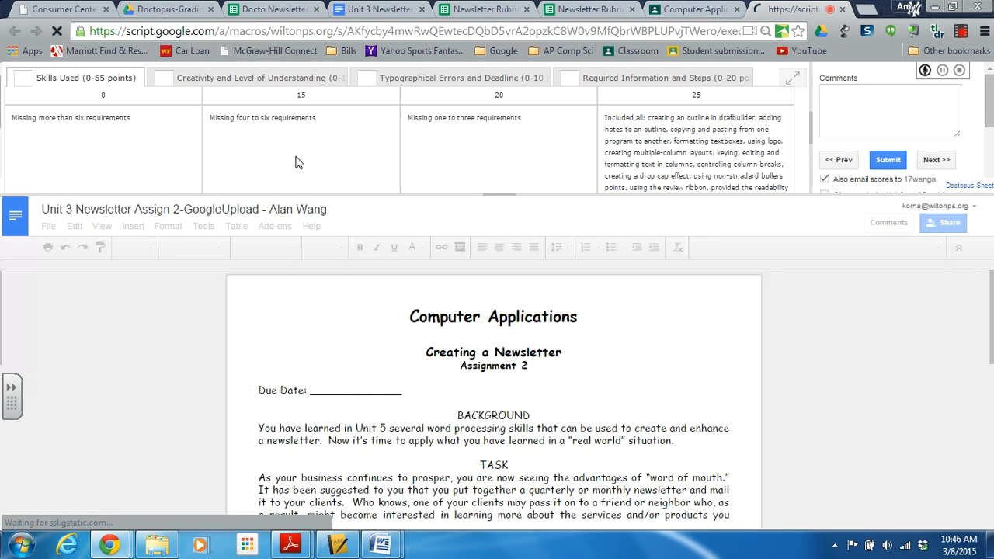
{"action": "left_click", "coordinate": [296, 160]}
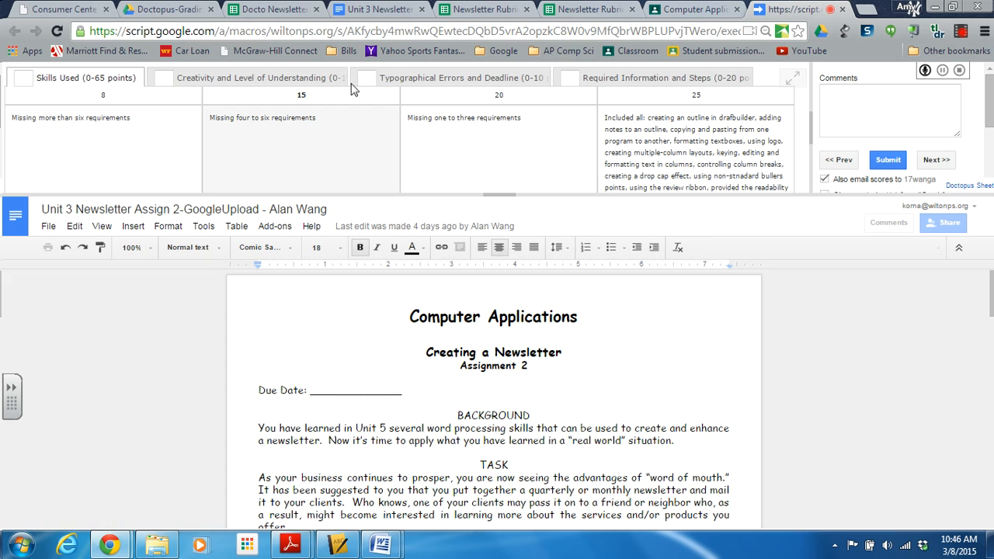
{"action": "left_click", "coordinate": [127, 150]}
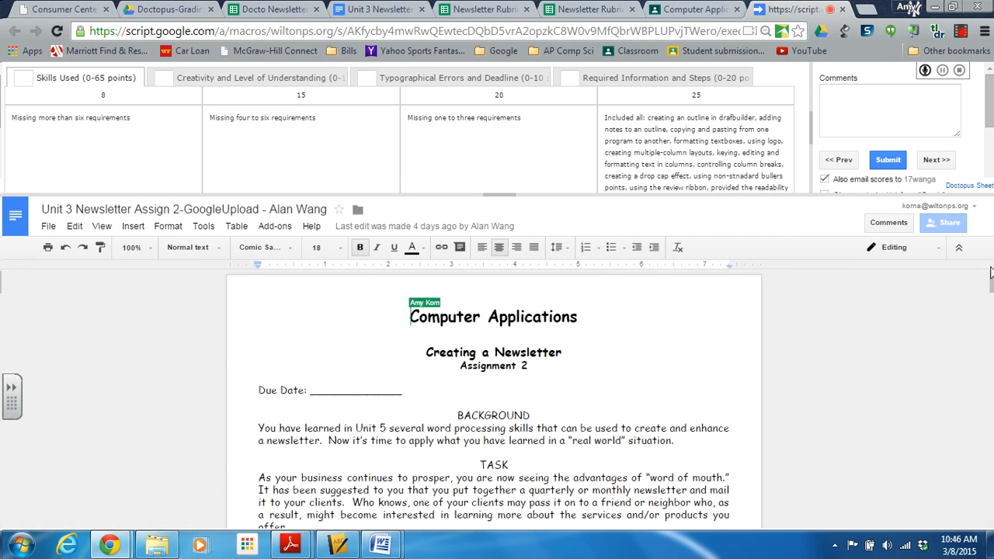
Check the student's document beneath the rubric and start a comment in the Comments field.
{"action": "left_click_drag", "start_coordinate": [992, 288], "coordinate": [978, 381]}
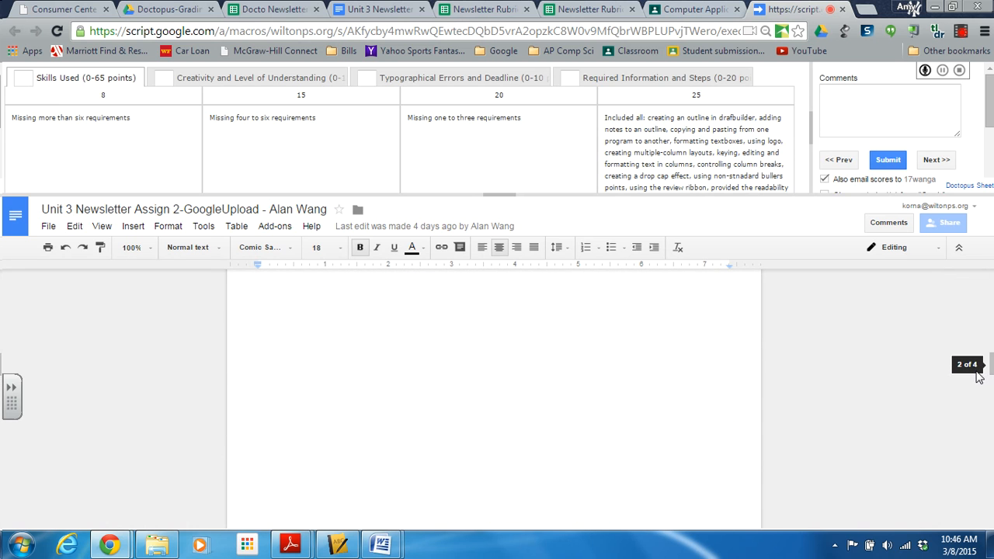
{"action": "left_click", "coordinate": [894, 110]}
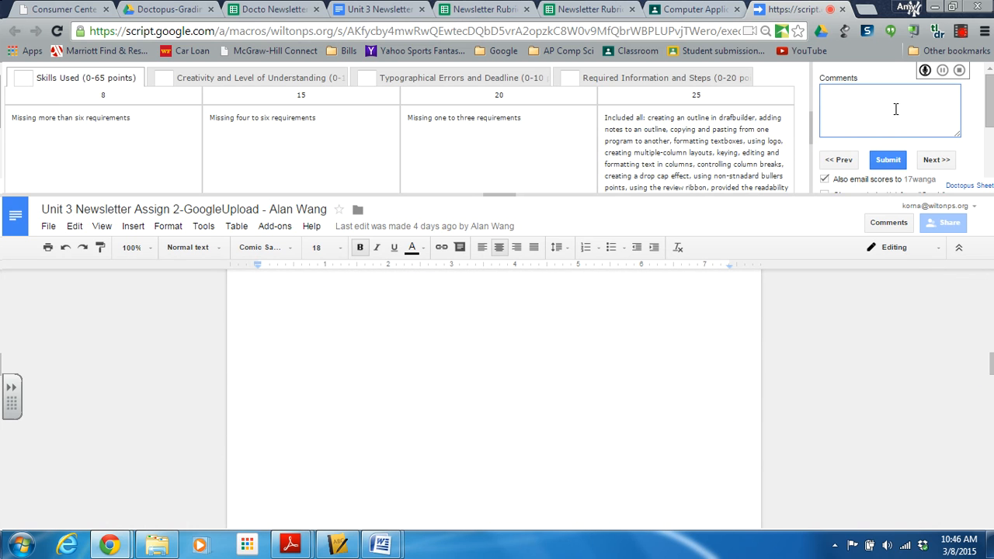